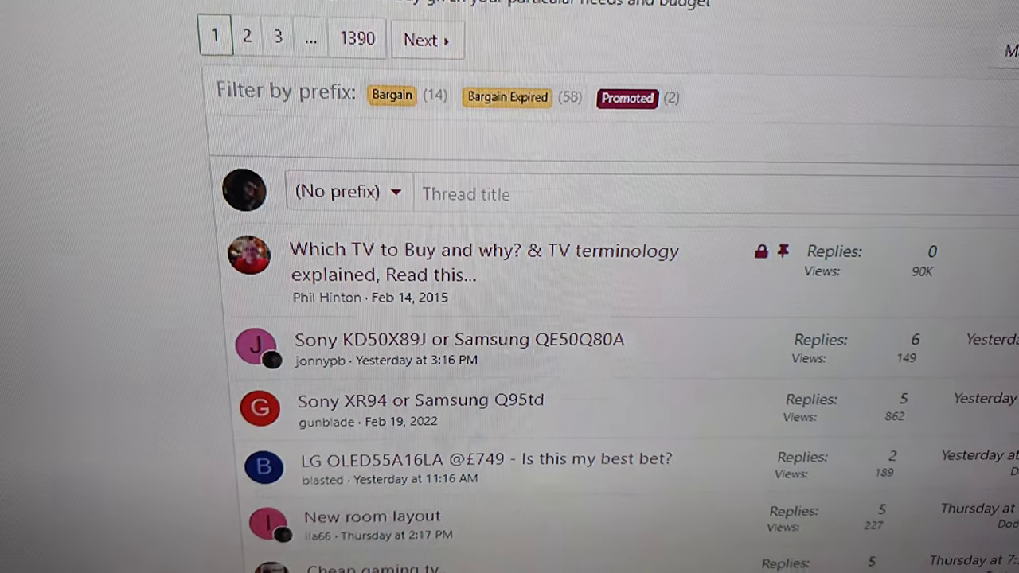
{"action": "scroll", "coordinate": [510, 318], "scroll_direction": "down", "scroll_amount": 3}
{"action": "scroll", "coordinate": [509, 319], "scroll_direction": "down", "scroll_amount": 3}
{"action": "scroll", "coordinate": [510, 318], "scroll_direction": "down", "scroll_amount": 3}
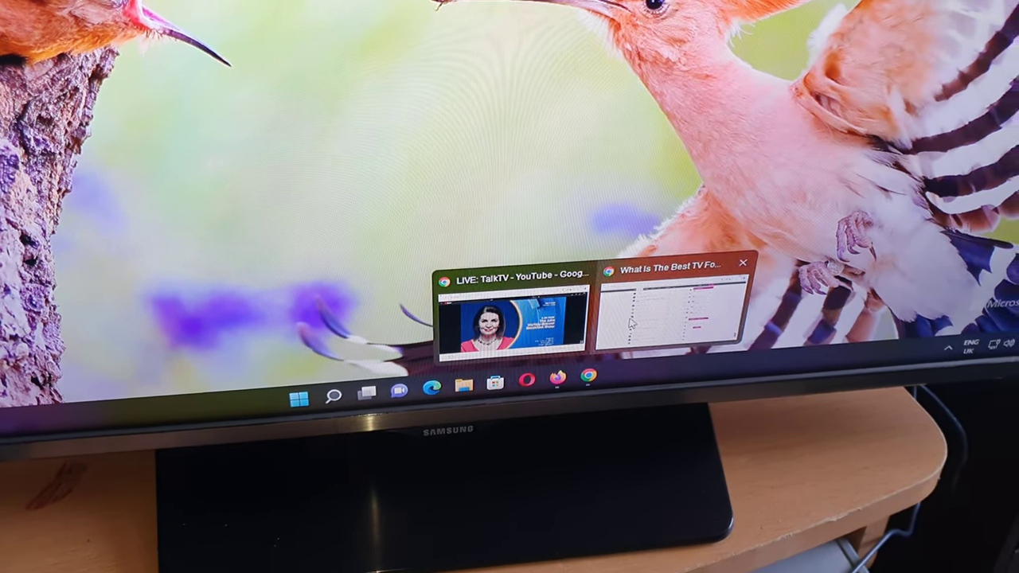
Bring the 'LIVE: TalkTV - YouTube' Chrome window to the front from the taskbar previews.
{"action": "left_click", "coordinate": [599, 373]}
{"action": "left_click", "coordinate": [524, 317]}
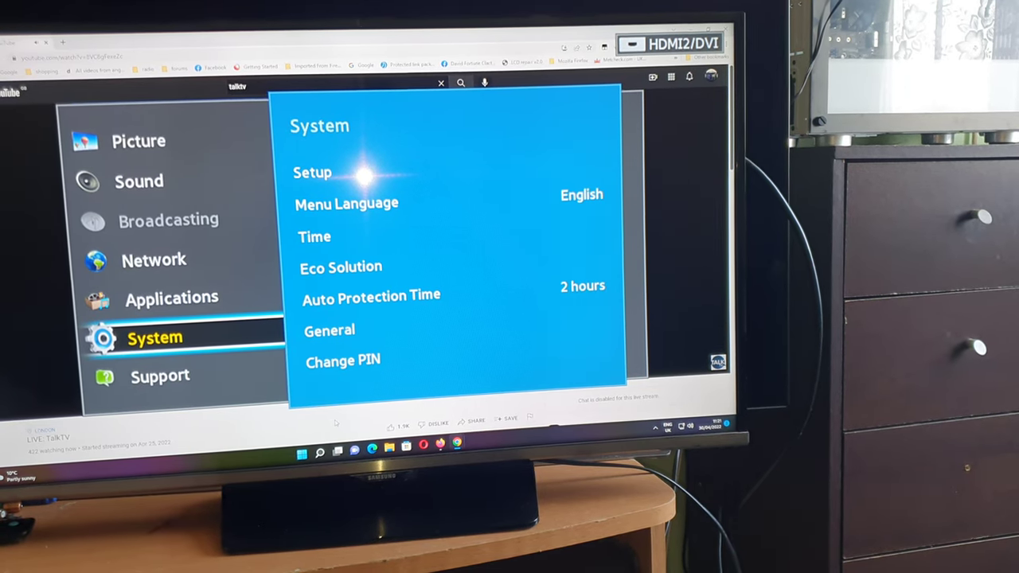
Move down to the TV's Support settings, then exit the menu back to the stream.
{"action": "key", "text": "Down"}
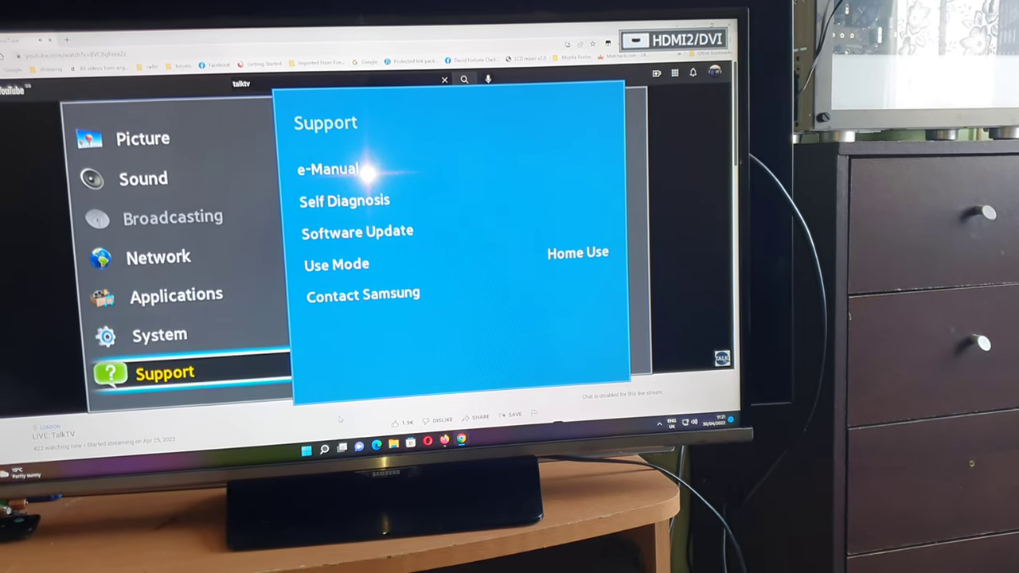
{"action": "key", "text": "Escape"}
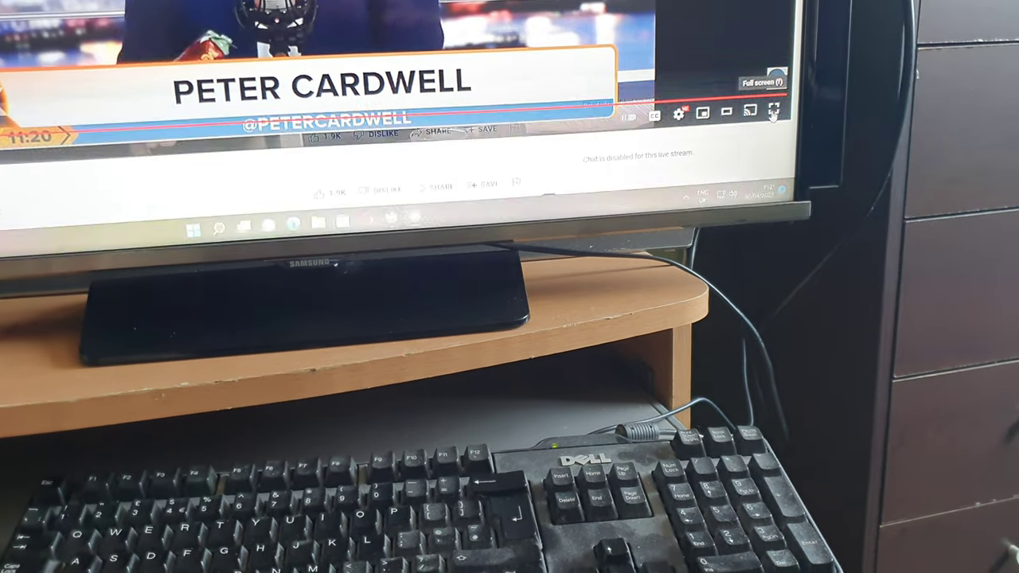
Put the TalkTV stream in fullscreen and confirm the player quality is Auto 1080p.
{"action": "left_click", "coordinate": [781, 113]}
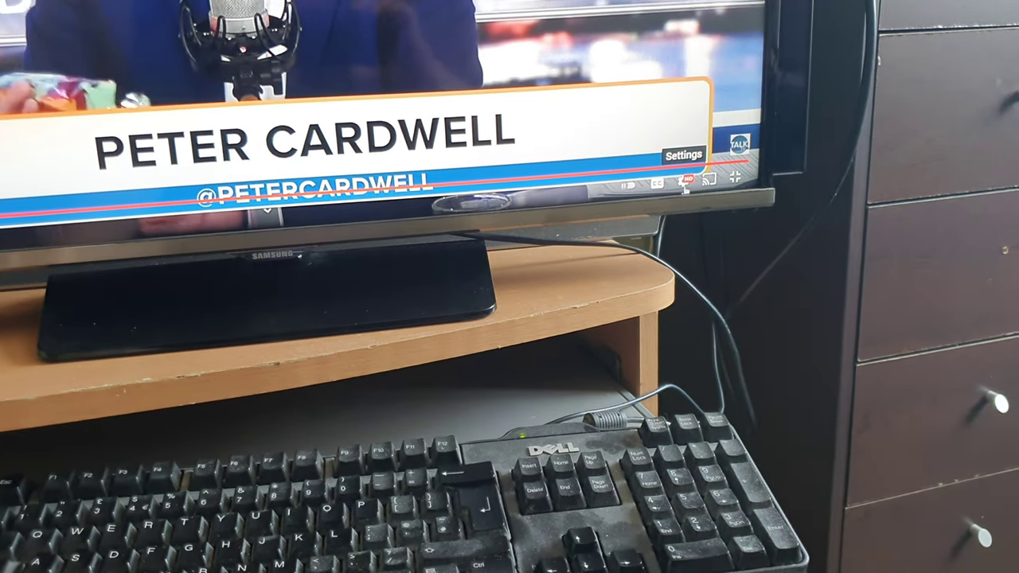
{"action": "left_click", "coordinate": [683, 181]}
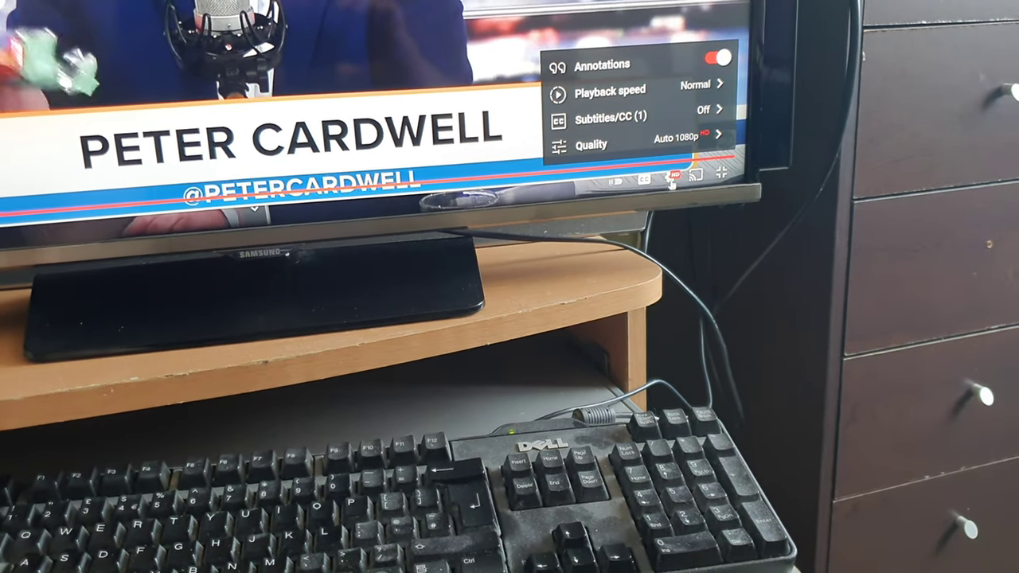
{"action": "left_click", "coordinate": [665, 172]}
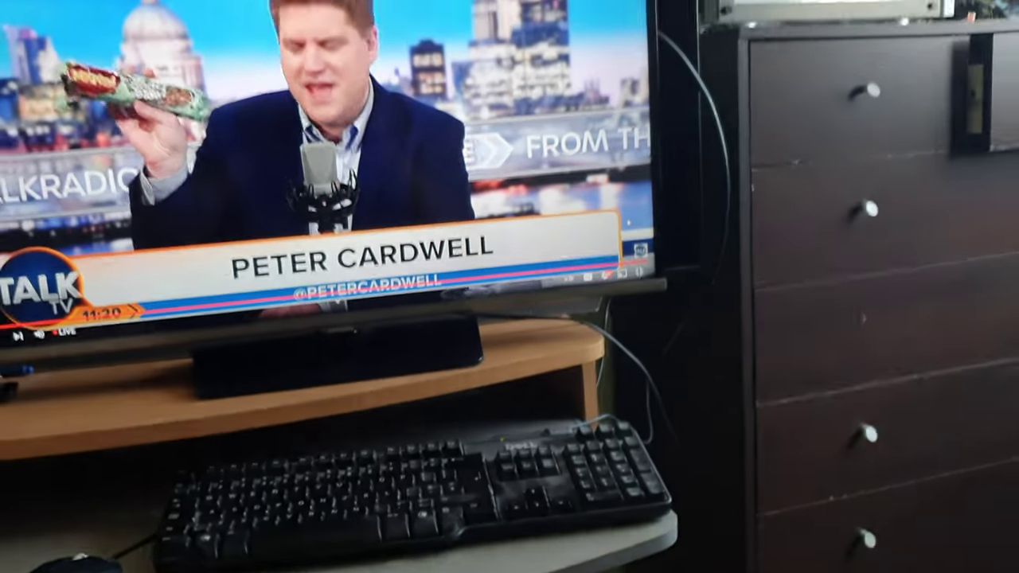